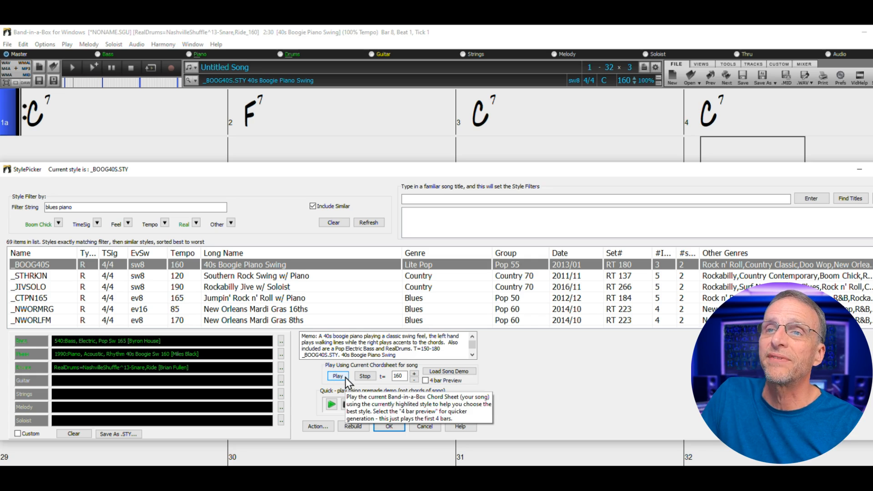
# Audition the 40s Boogie Piano Swing style and the Jumpin' Rock n' Roll w/ Piano style using the current chord sheet.
pyautogui.click(345, 377)
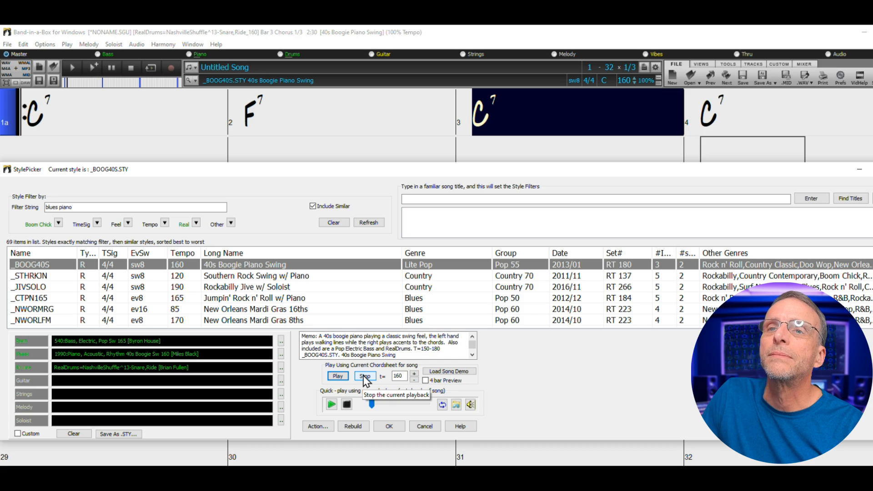
pyautogui.click(364, 376)
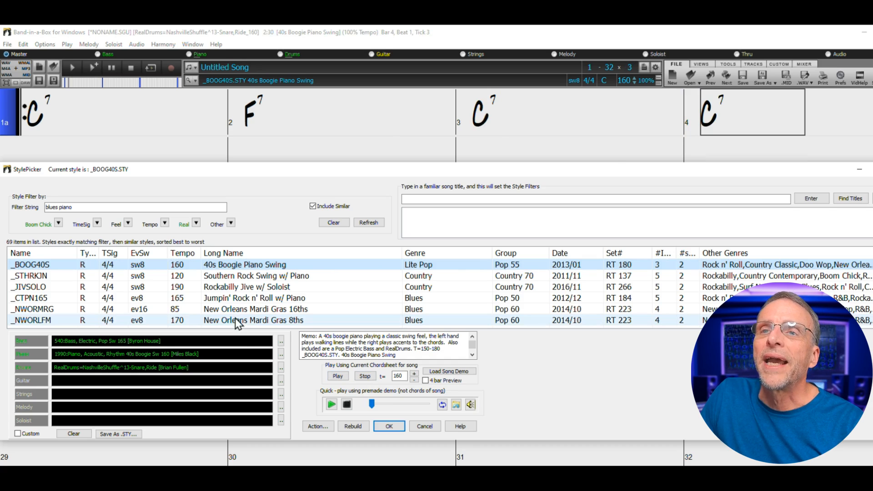
pyautogui.click(236, 300)
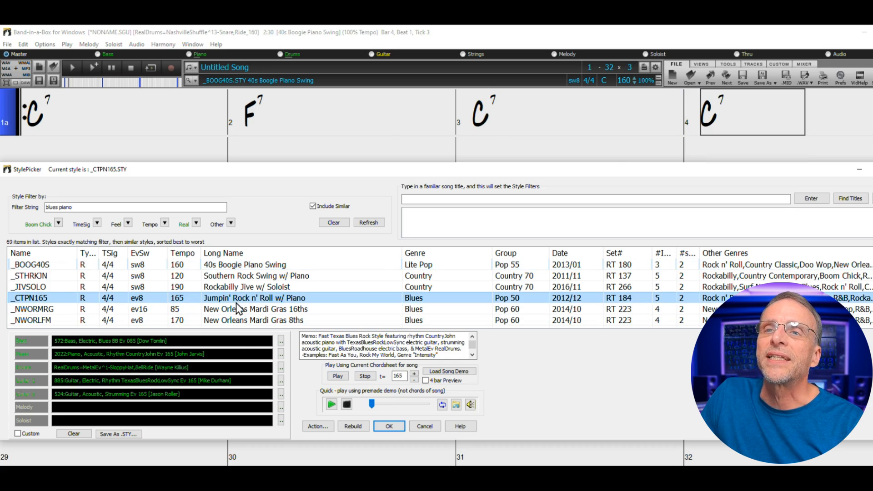
pyautogui.click(338, 377)
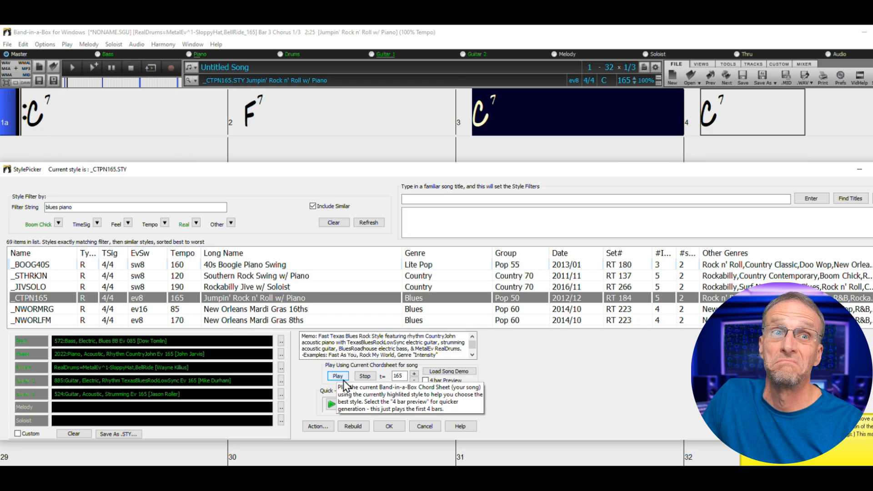
pyautogui.click(366, 378)
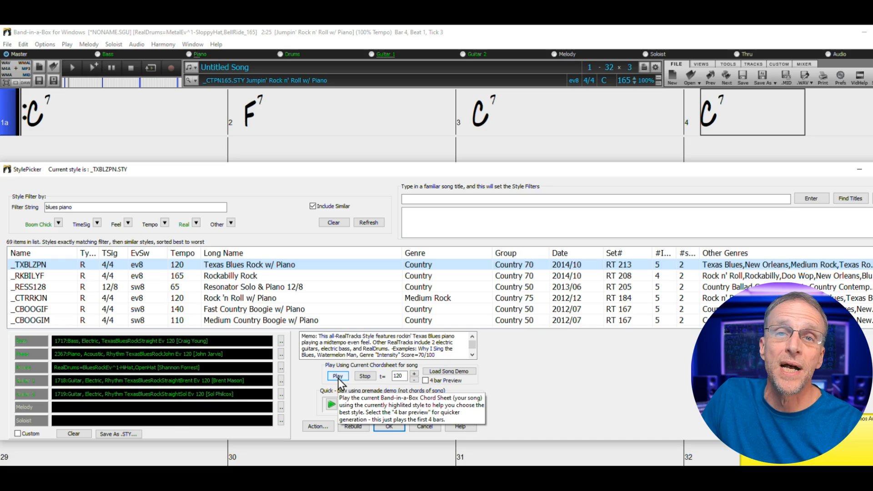
# Audition the Texas Blues Rock w/ Piano style, and the Crooner Big Band w/ Sticks style from the jazz filter, using the current chord sheet.
pyautogui.click(338, 377)
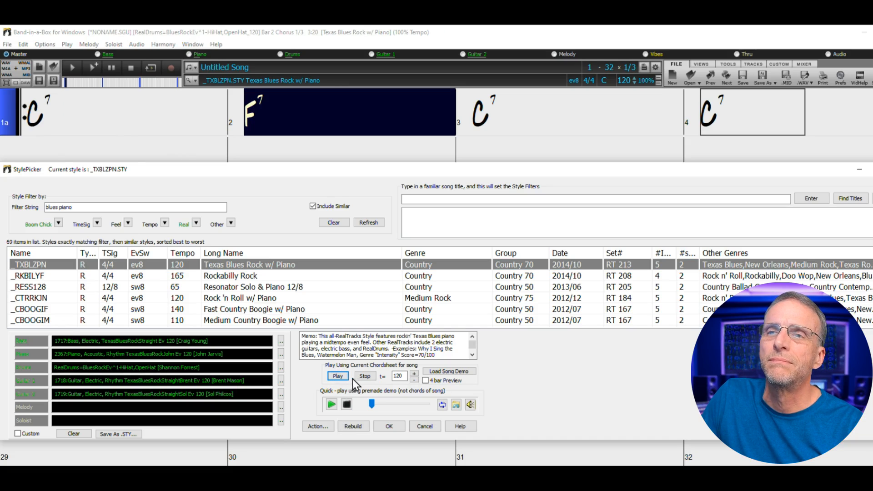
pyautogui.click(364, 377)
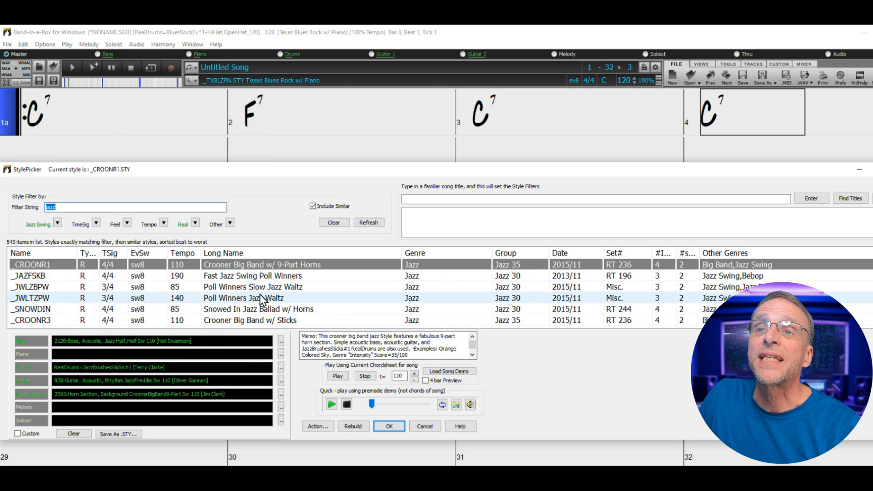
pyautogui.click(190, 322)
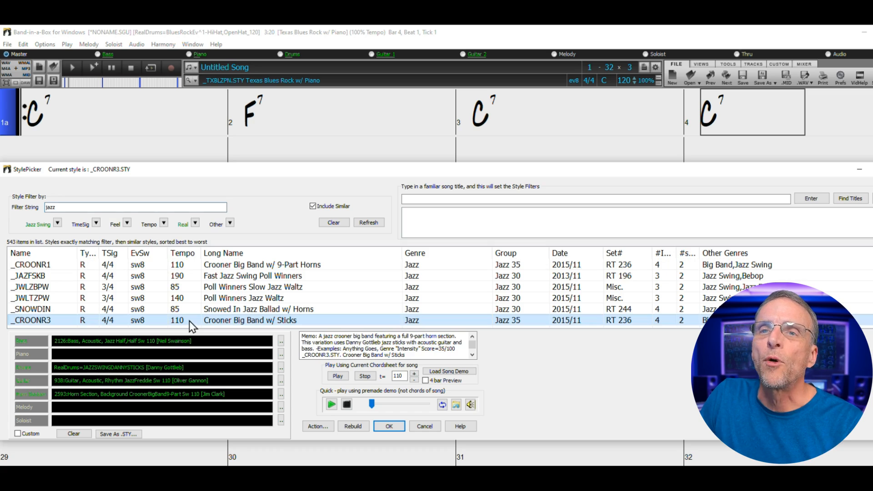
pyautogui.click(338, 376)
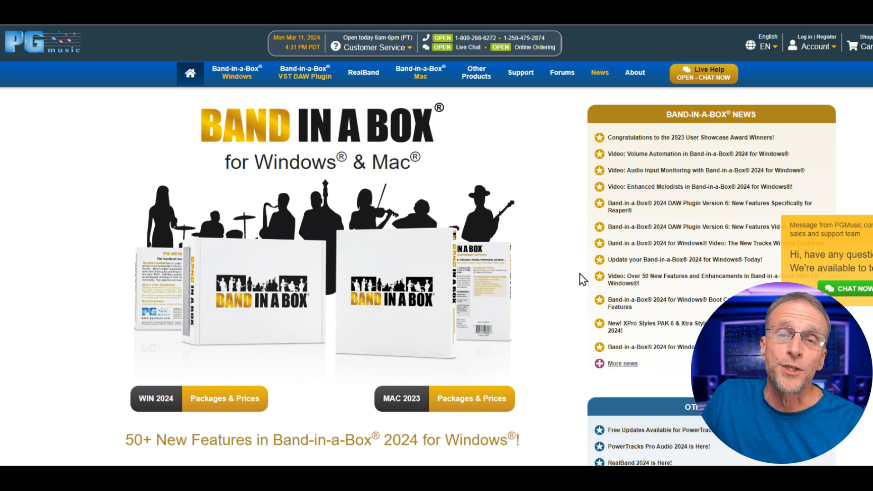
# Look through the Band-in-a-Box packages, news and videos on the PG Music home page in the browser.
pyautogui.scroll(-10, 580, 265)
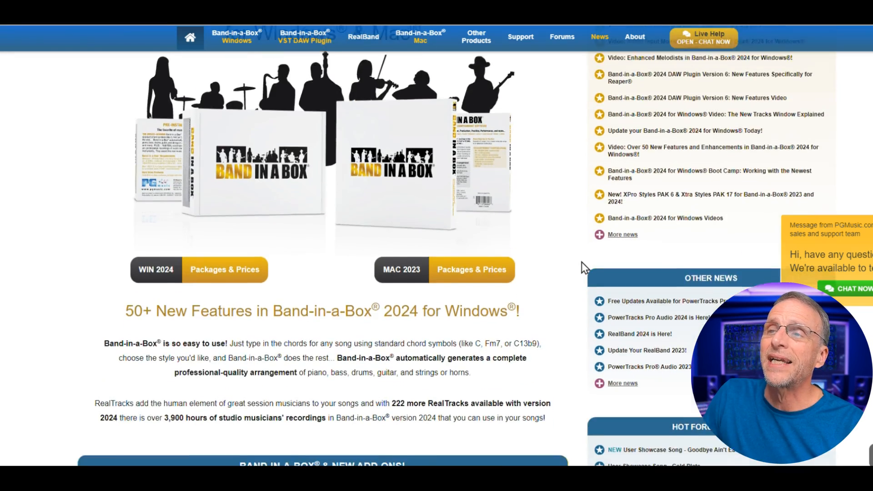
pyautogui.scroll(-3, 569, 284)
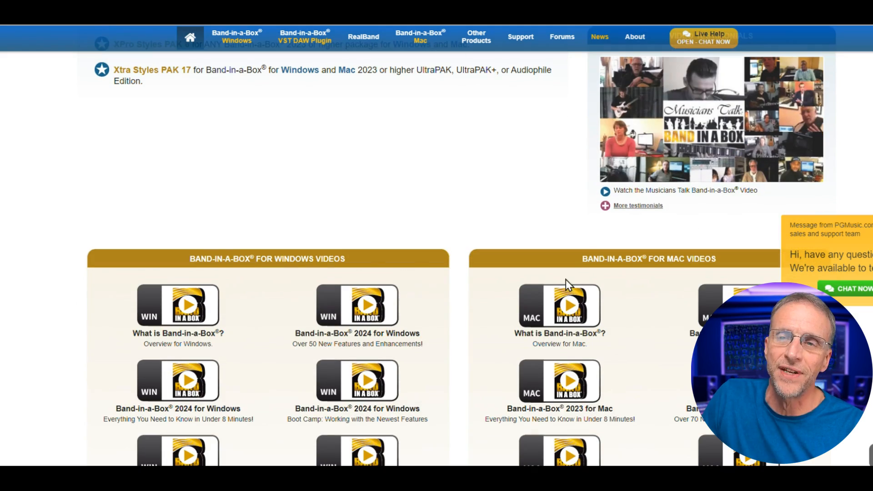
pyautogui.scroll(6, 564, 291)
pyautogui.scroll(8, 543, 300)
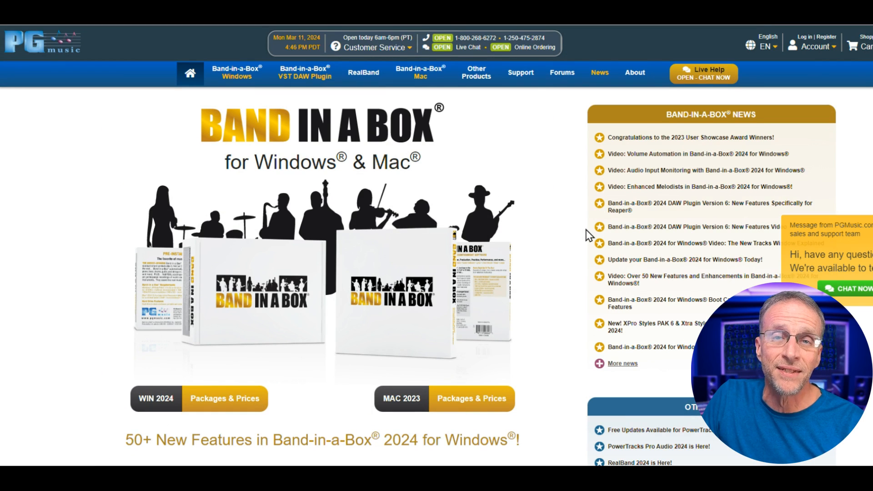
pyautogui.scroll(-3, 559, 217)
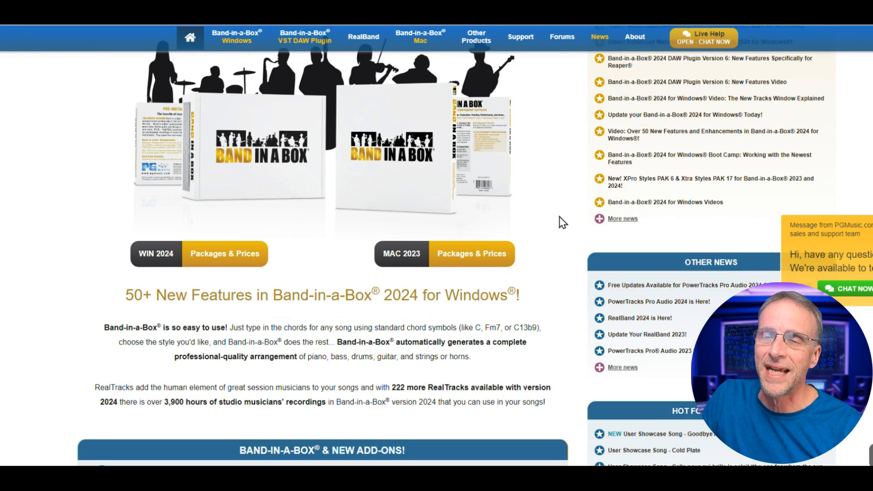
pyautogui.scroll(3, 568, 210)
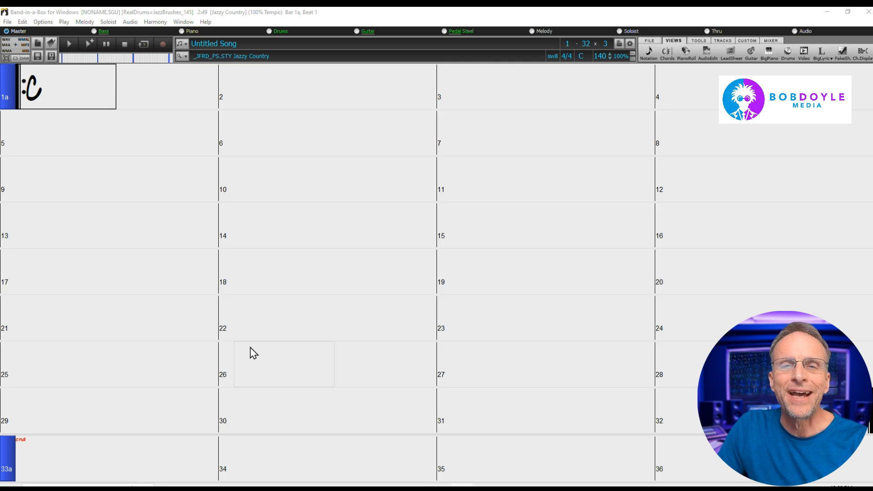
# Launch the Audio Chord Wizard in Band-in-a-Box with the Tractors and Tails MP3 from the Downloads folder.
pyautogui.click(130, 22)
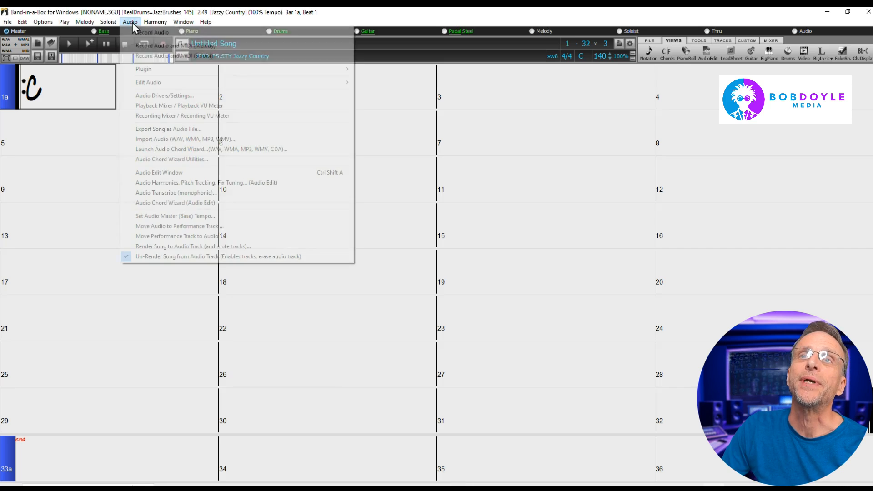
pyautogui.click(208, 150)
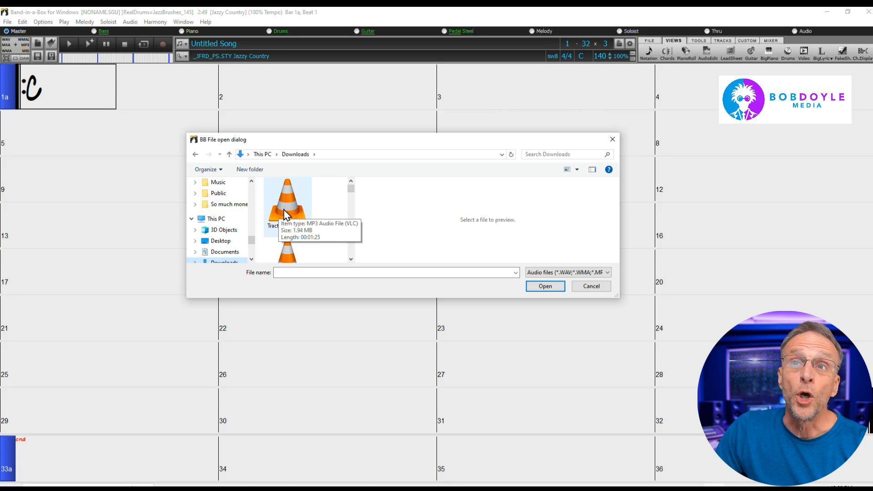
pyautogui.doubleClick(288, 207)
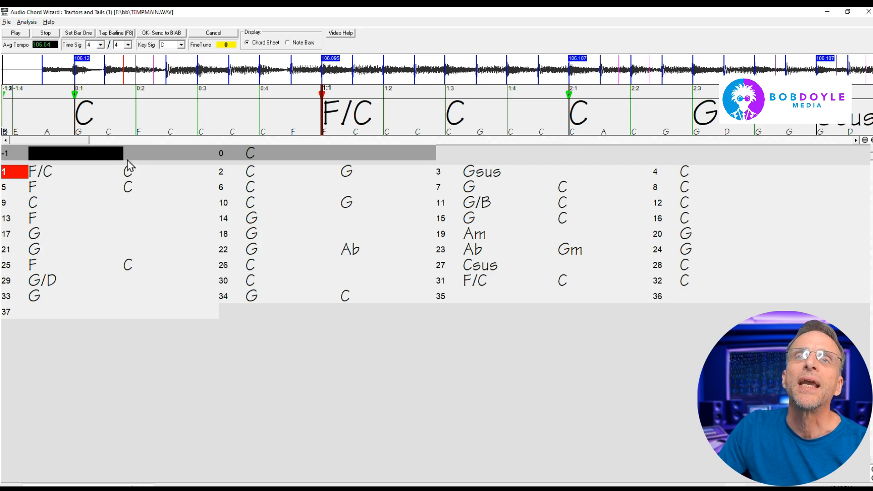
# Play the analysed song and try moving the bar 1 barline slightly earlier in the audio.
pyautogui.click(16, 33)
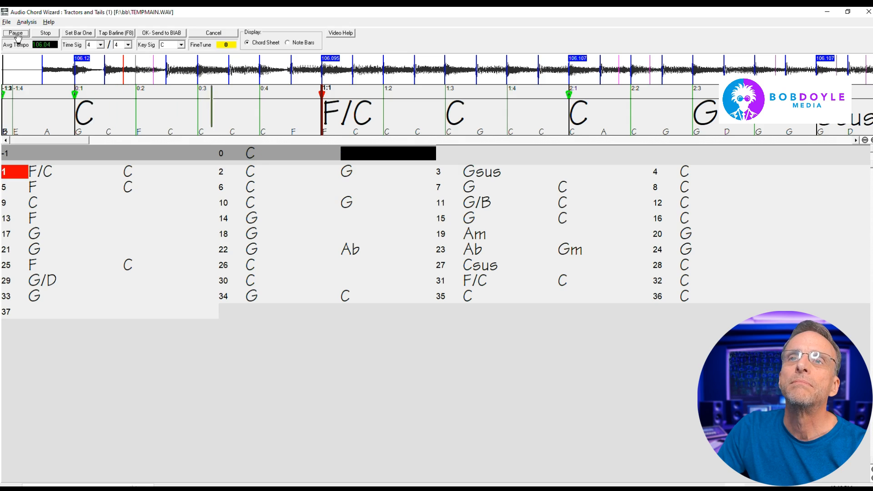
pyautogui.click(51, 36)
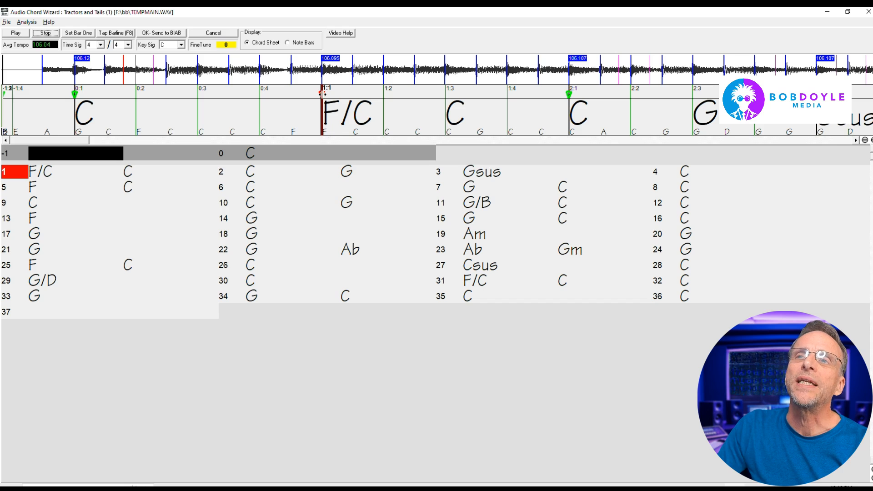
pyautogui.moveTo(320, 94); pyautogui.dragTo(305, 94)
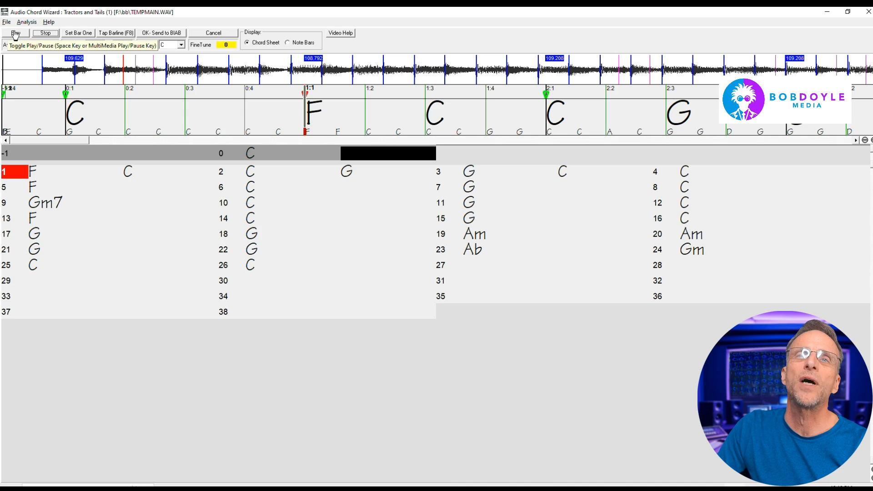
pyautogui.click(15, 33)
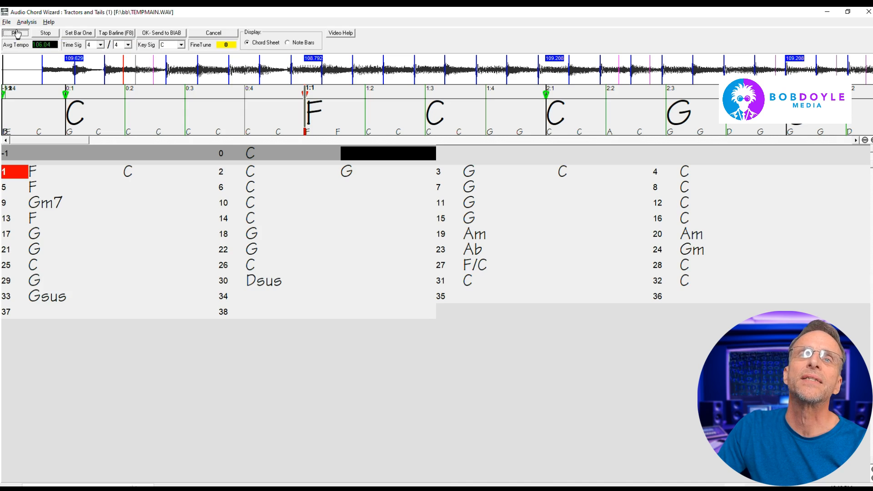
pyautogui.click(46, 34)
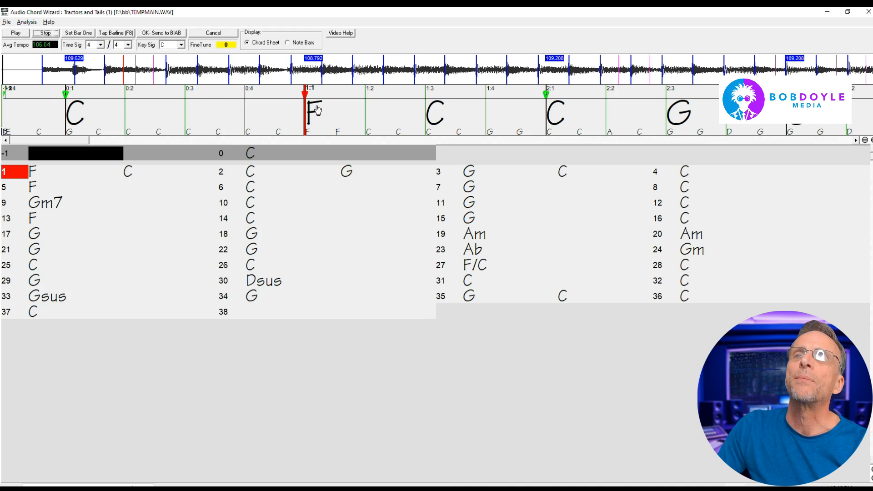
# Move the bar 1 barline a little over two beats earlier in the audio and check its alignment by playback.
pyautogui.moveTo(305, 96); pyautogui.dragTo(166, 87)
pyautogui.click(22, 34)
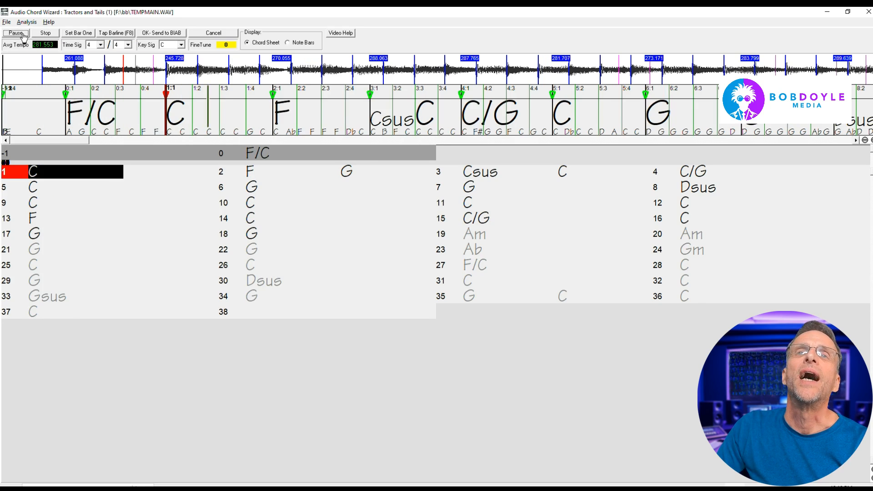
pyautogui.click(45, 35)
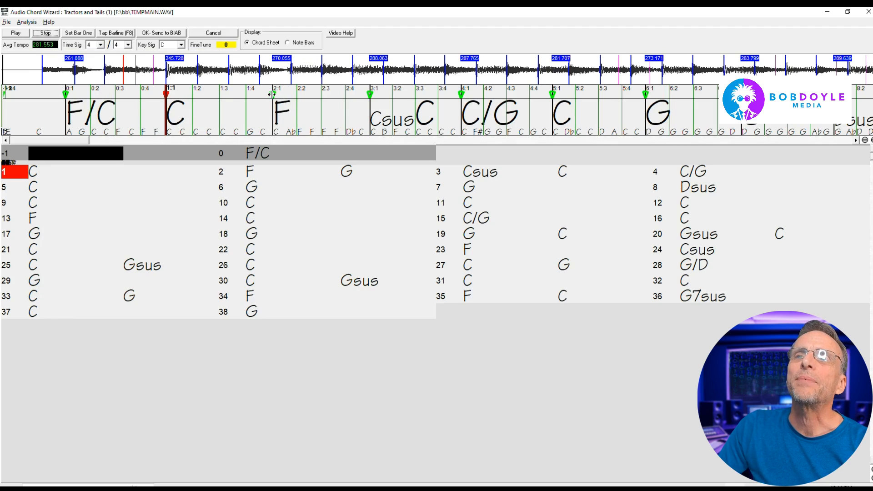
pyautogui.click(9, 34)
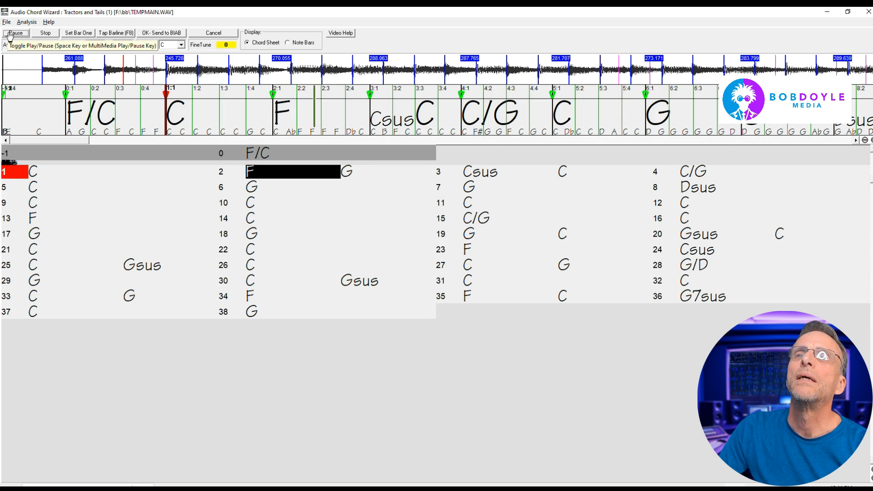
pyautogui.click(9, 34)
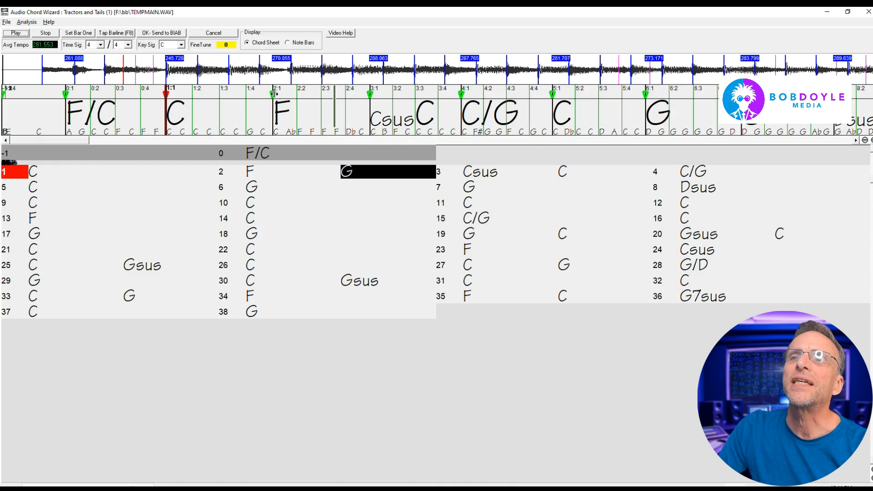
# Place the bar 2 barline slightly later, on the next strong waveform peak, and check the chord timing by playback.
pyautogui.click(291, 95)
pyautogui.click(291, 93)
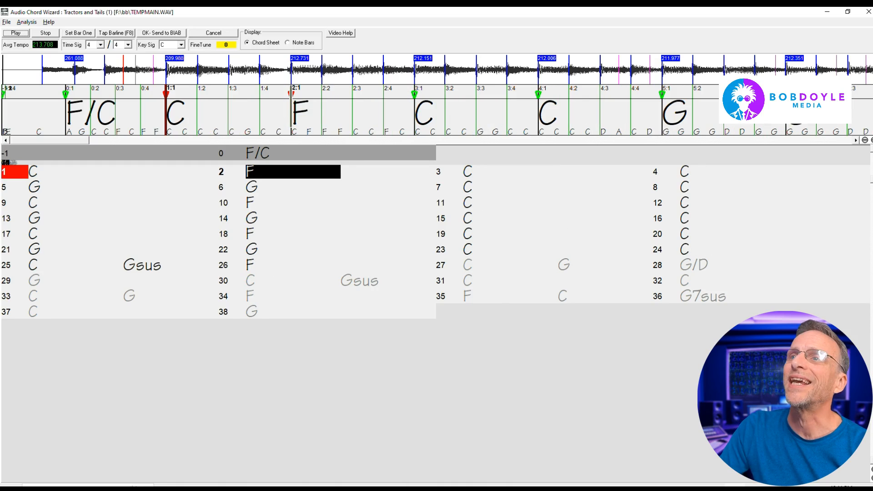
pyautogui.click(15, 36)
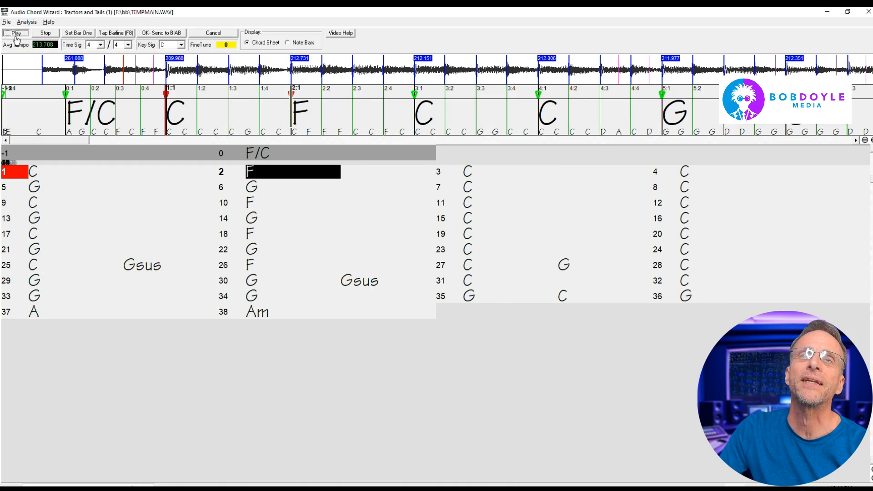
pyautogui.click(45, 33)
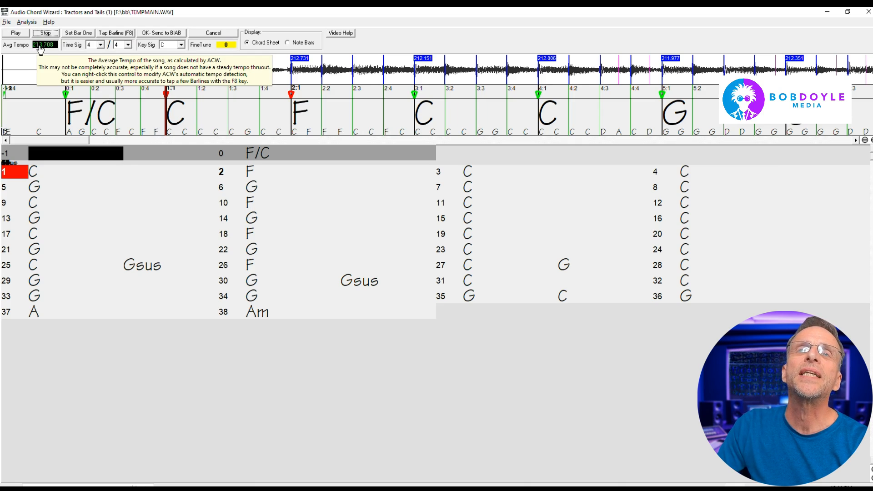
# Send the detected chords to the song, with a tempo map syncing MIDI to the audio and the style enabled.
pyautogui.click(162, 35)
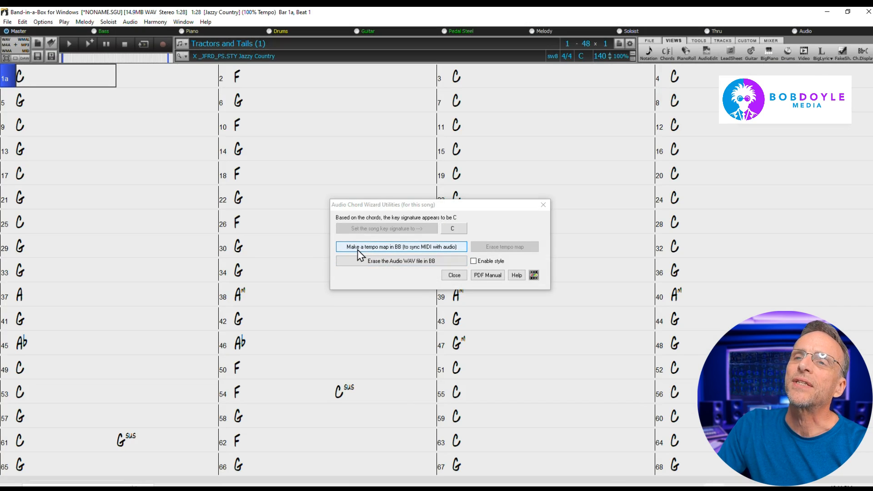
pyautogui.click(447, 248)
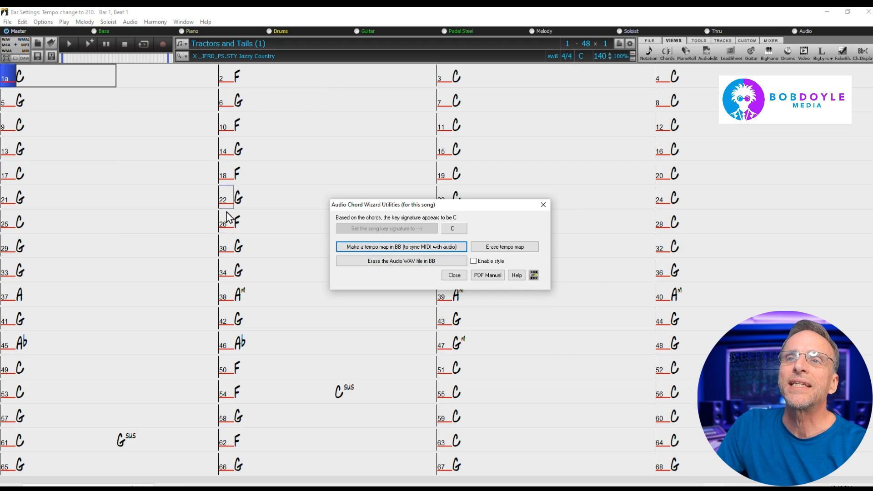
pyautogui.click(473, 262)
pyautogui.click(543, 205)
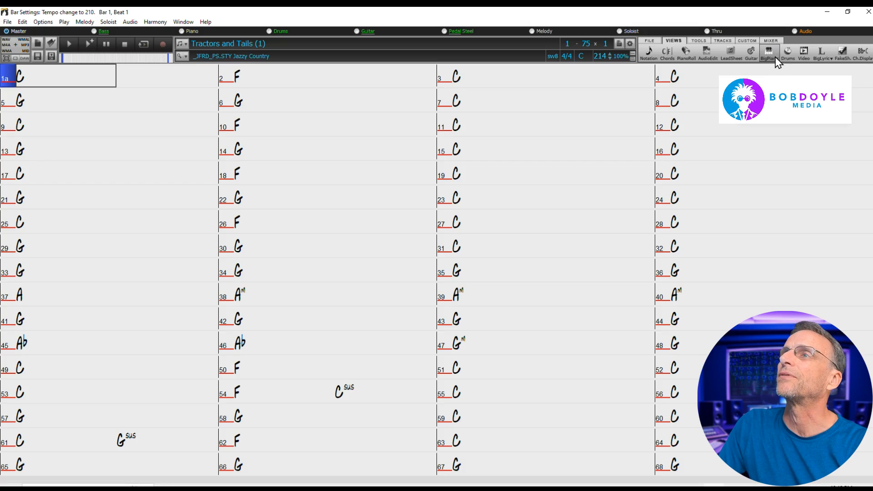
# Play the song with the mixer open and mute the Audio track so only the style's instruments sound.
pyautogui.click(774, 43)
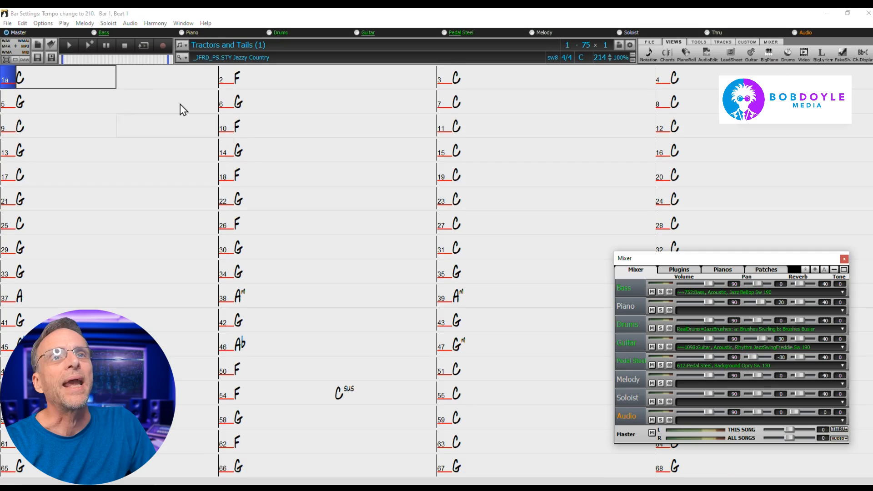
pyautogui.click(72, 47)
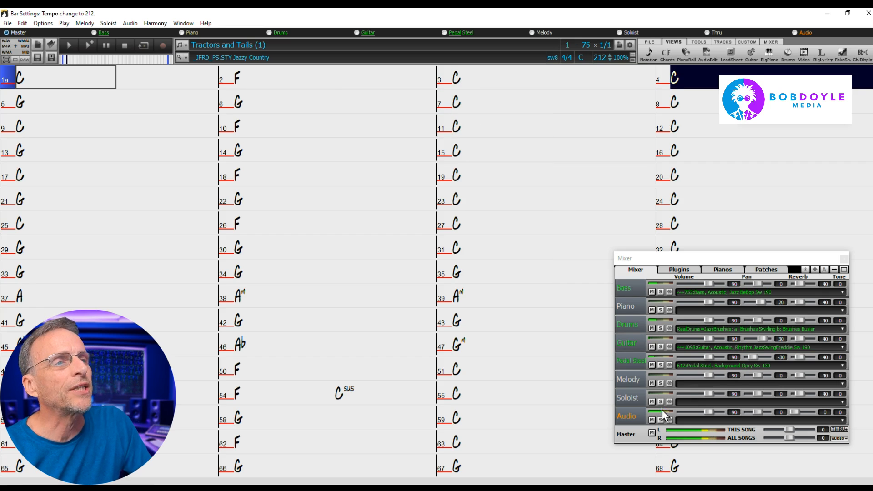
pyautogui.click(652, 419)
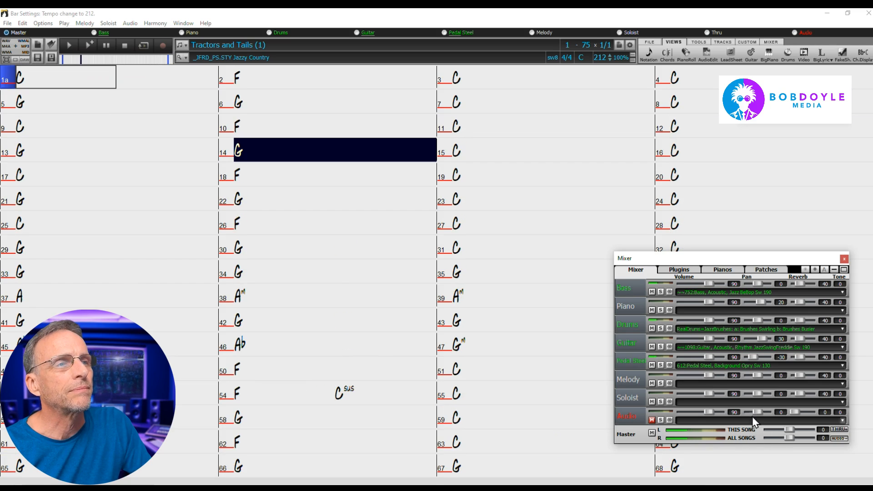
# Bring the Audio track back in at volume 45 alongside the style's instruments, and stop playback.
pyautogui.click(697, 415)
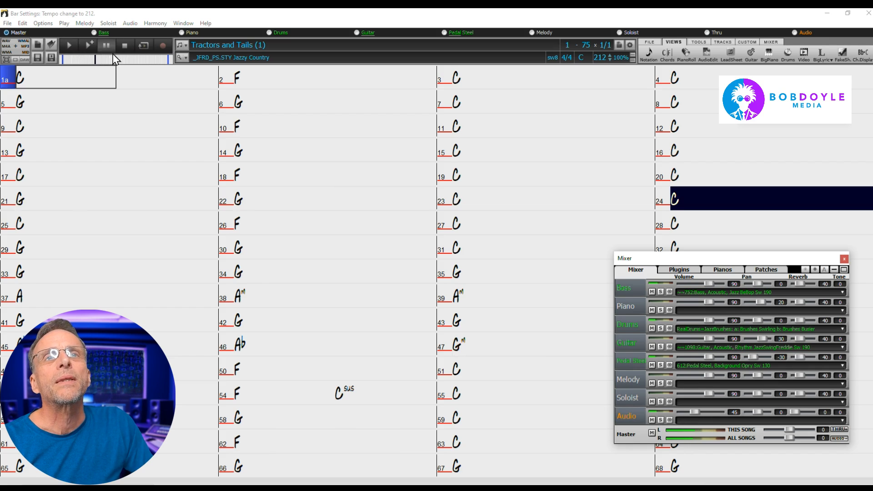
pyautogui.click(127, 47)
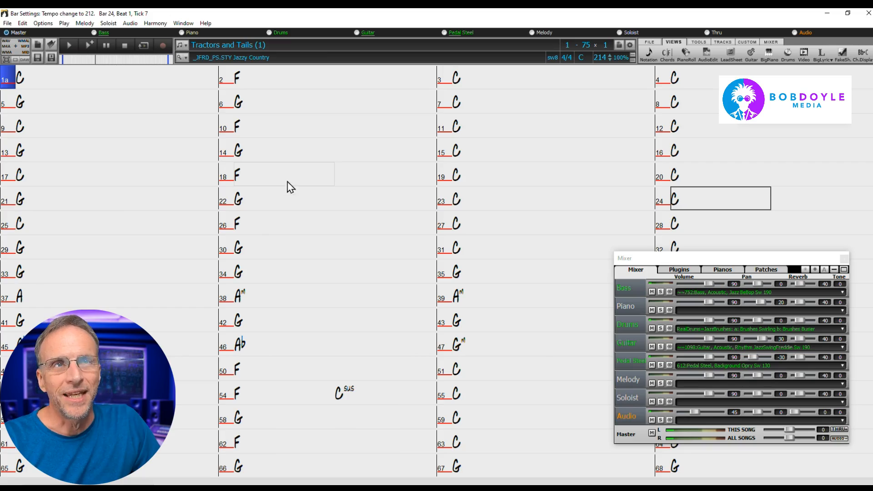
# Try the Celtic Reel style on the song and mute the Audio track.
pyautogui.click(182, 58)
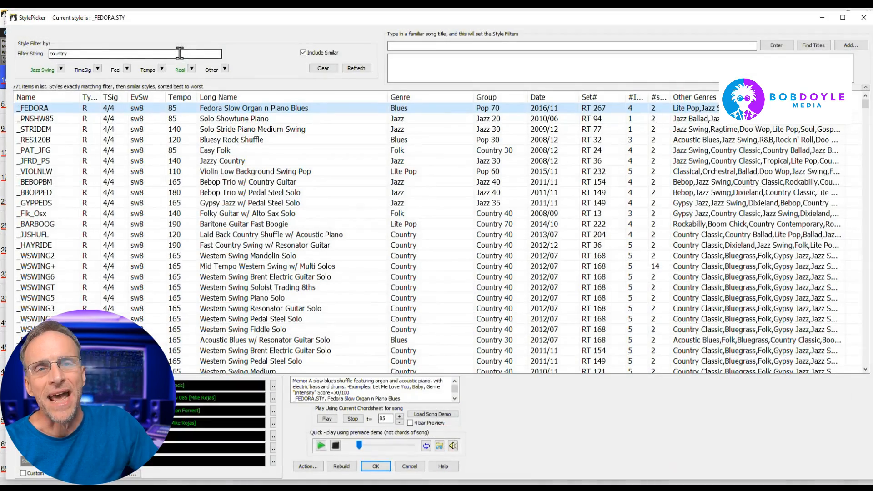
pyautogui.scroll(-6, 292, 228)
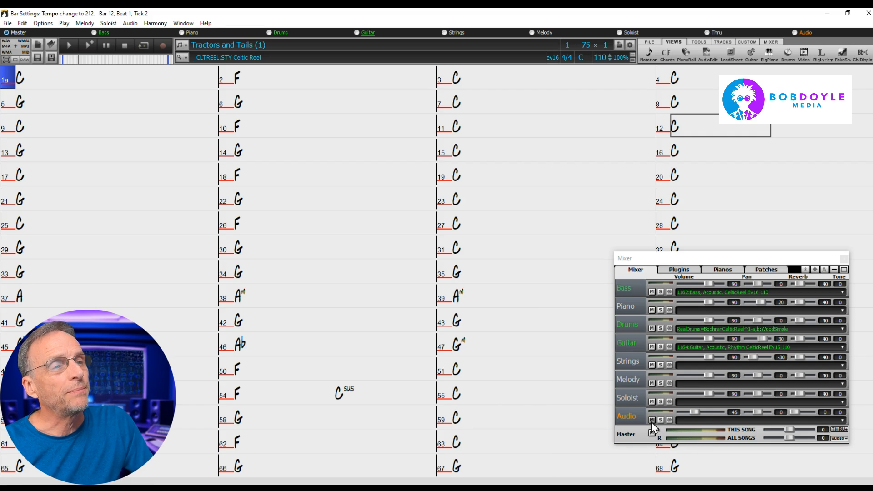
pyautogui.click(652, 421)
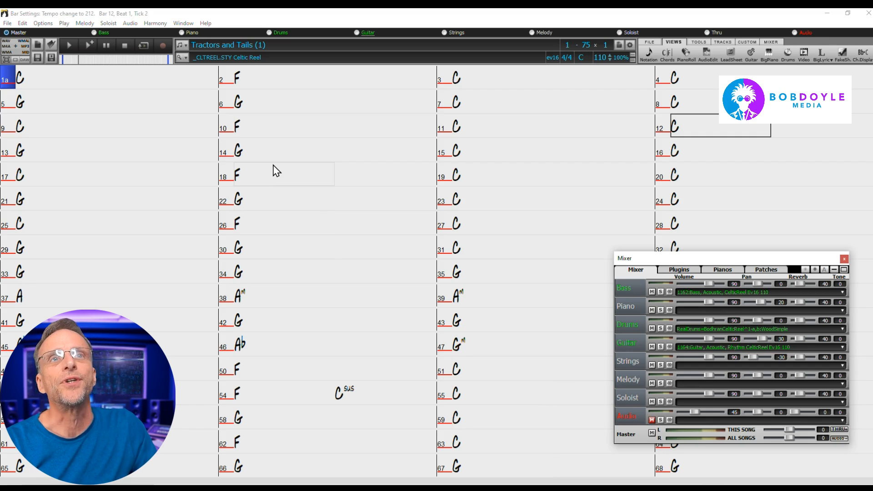
# Clear the country filter from the style list and audition Memphis Swing Fast 2 with the song's chords.
pyautogui.click(180, 58)
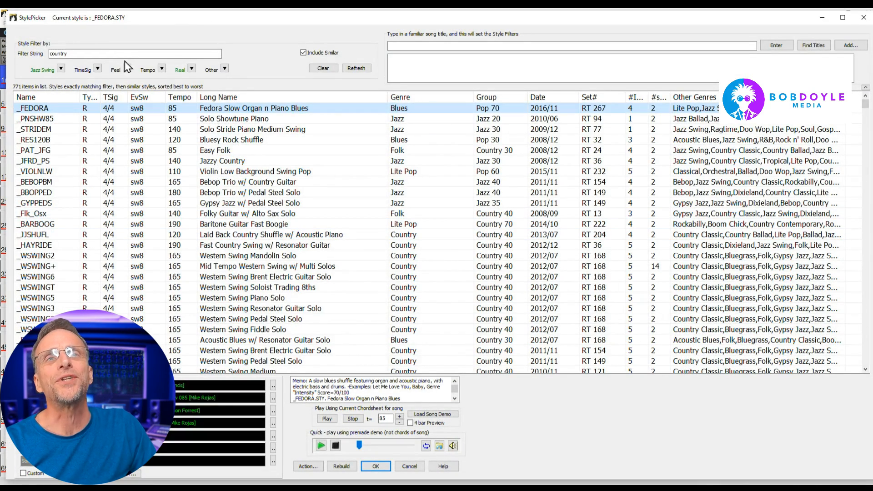
pyautogui.moveTo(110, 54); pyautogui.dragTo(33, 48)
pyautogui.press('BackSpace')
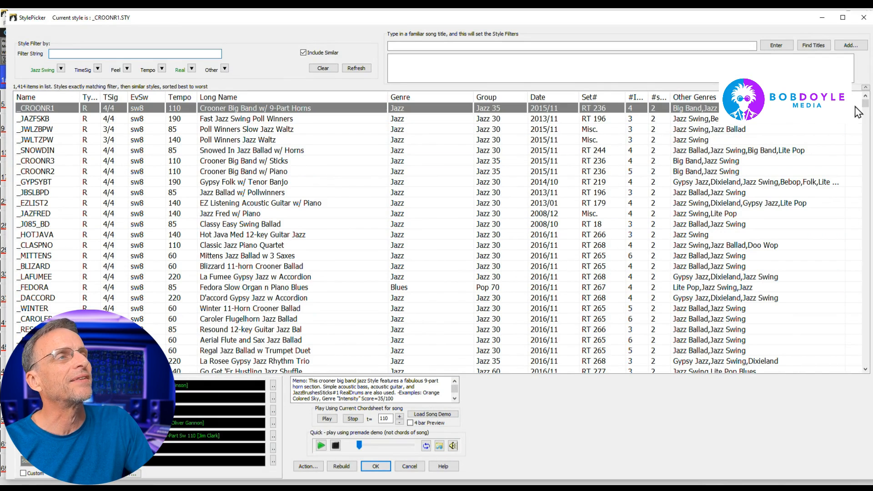
pyautogui.moveTo(866, 105); pyautogui.dragTo(867, 126)
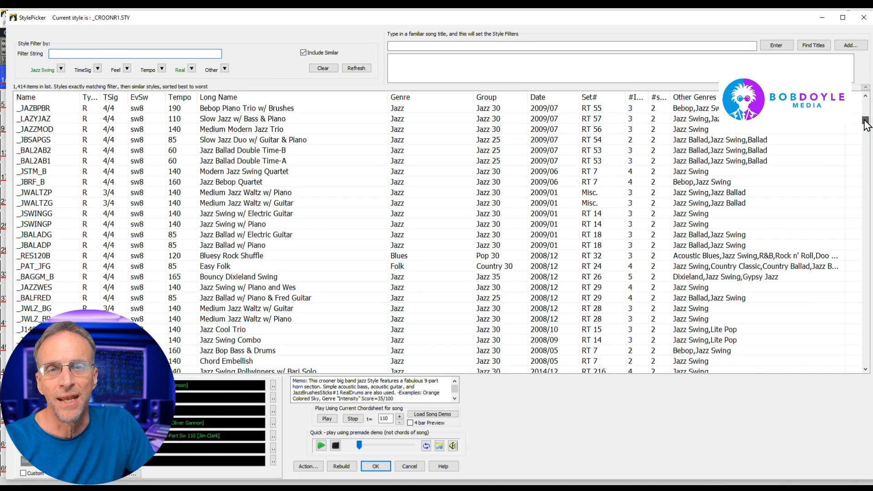
pyautogui.moveTo(867, 125); pyautogui.dragTo(867, 155)
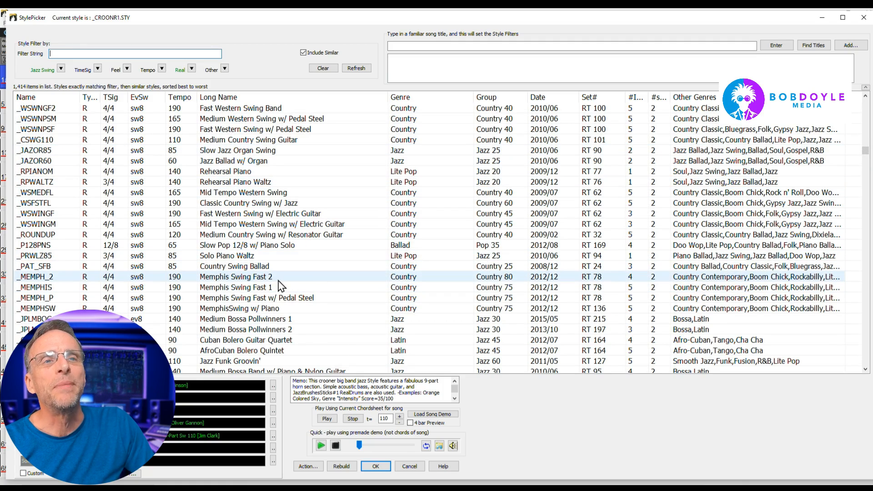
pyautogui.click(272, 278)
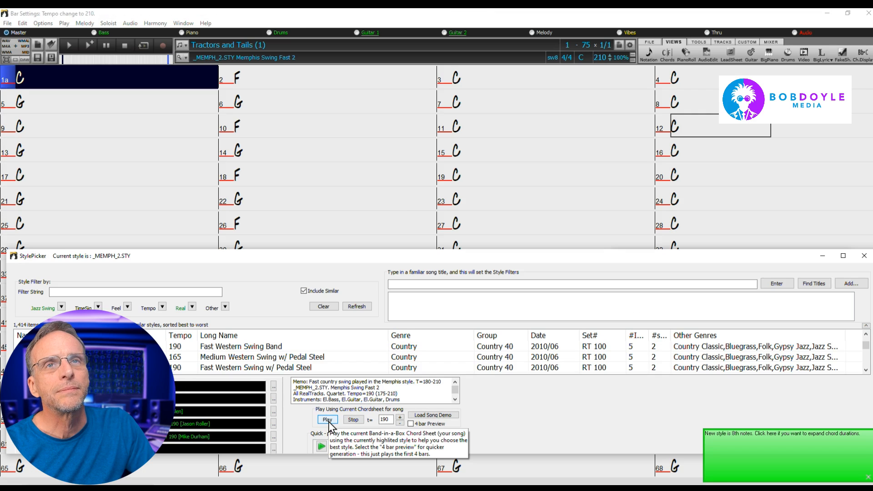
pyautogui.click(354, 420)
# Audition Fast Western Swing w/ Electric Guitar with the song's chords and apply it as the style.
pyautogui.scroll(-4, 300, 354)
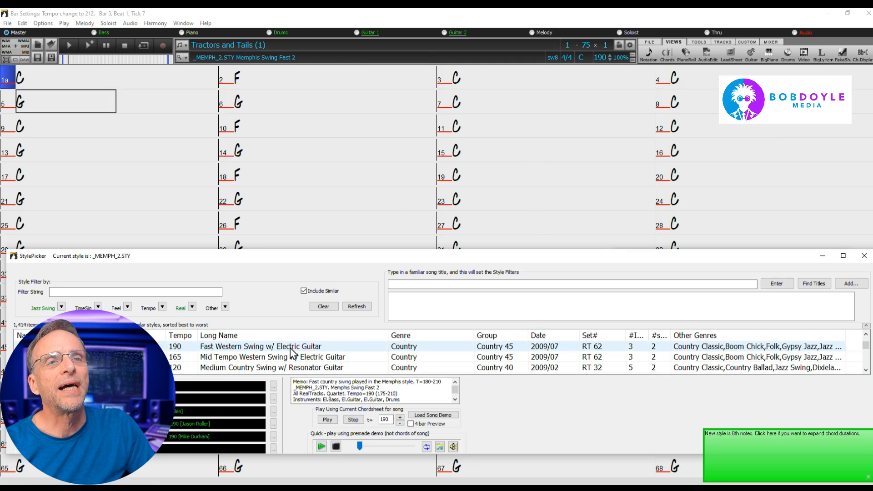
pyautogui.click(292, 347)
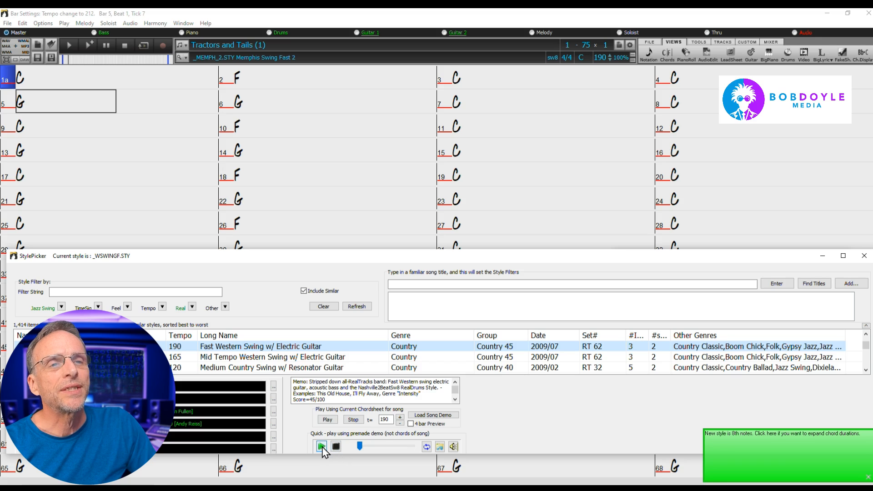
pyautogui.click(326, 420)
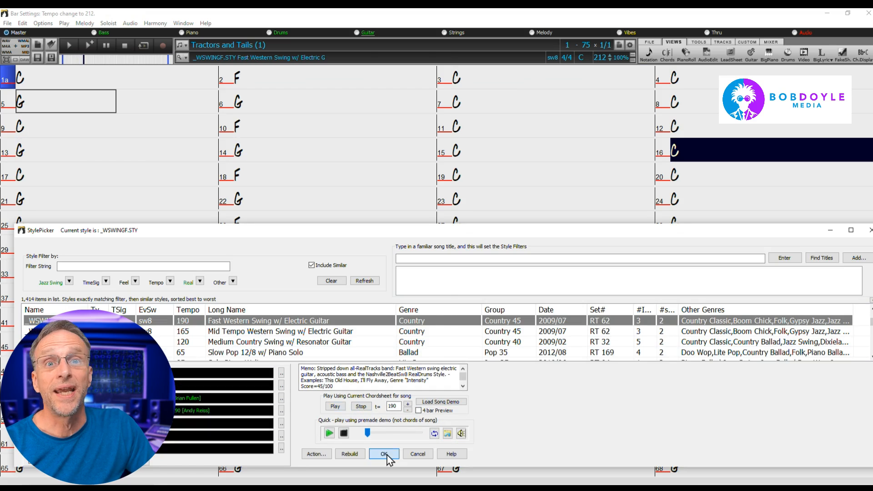
pyautogui.click(386, 454)
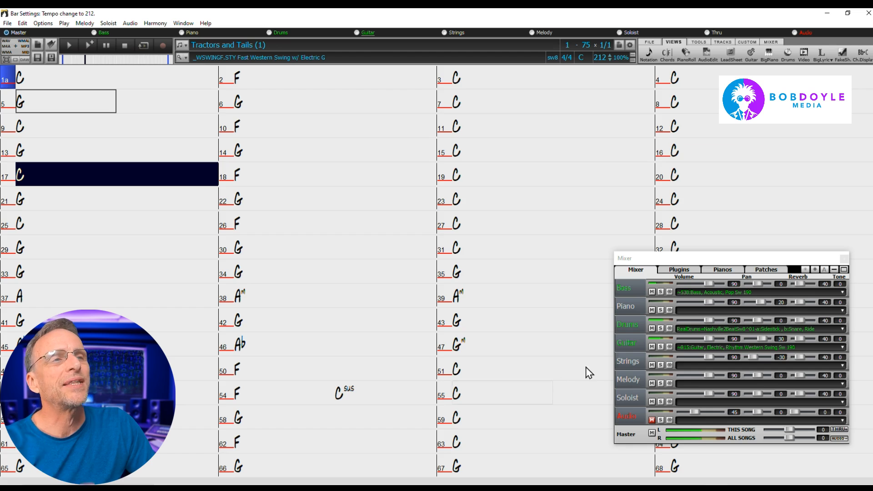
# Unmute the Audio track, raise its volume to 80 and stop playback.
pyautogui.click(651, 421)
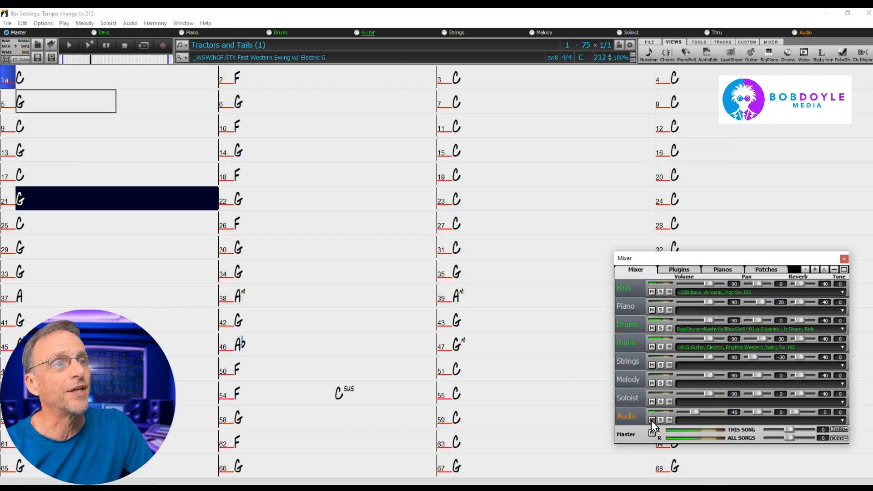
pyautogui.moveTo(693, 411); pyautogui.dragTo(705, 410)
pyautogui.click(125, 46)
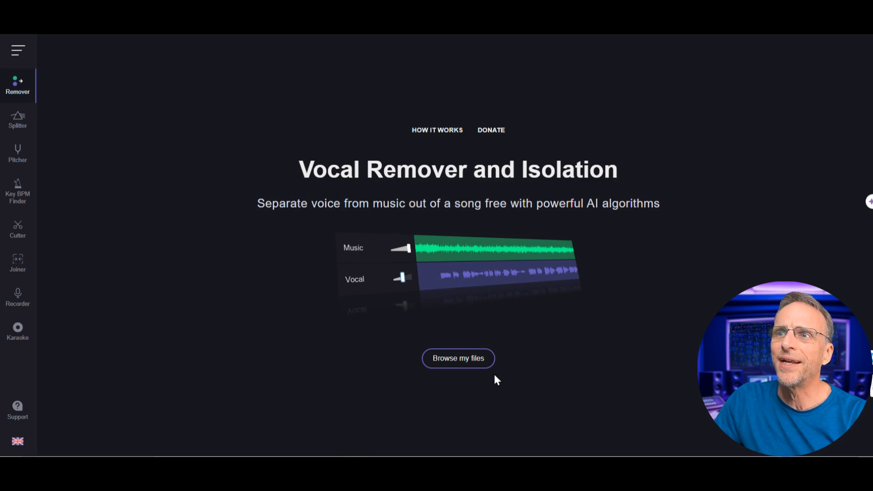
# Load Tractors and Tails (1).mp3 into the Vocal Remover website and preview the separated music without the vocal.
pyautogui.click(461, 367)
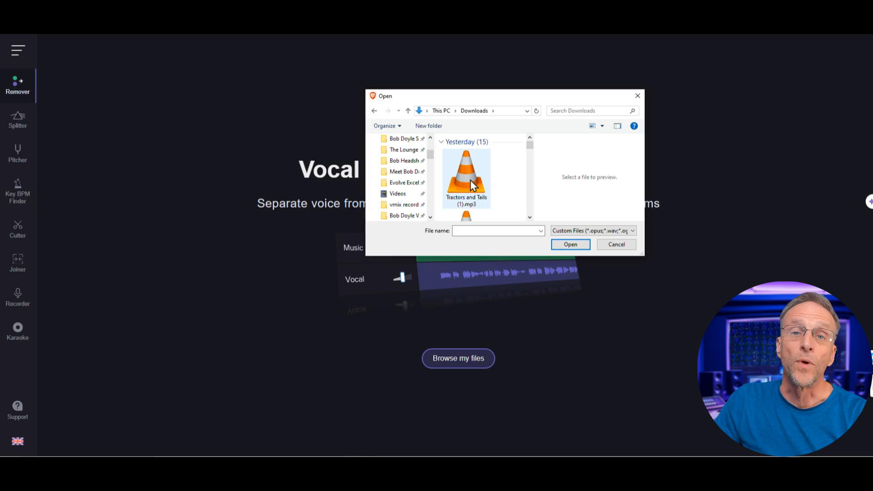
pyautogui.doubleClick(470, 180)
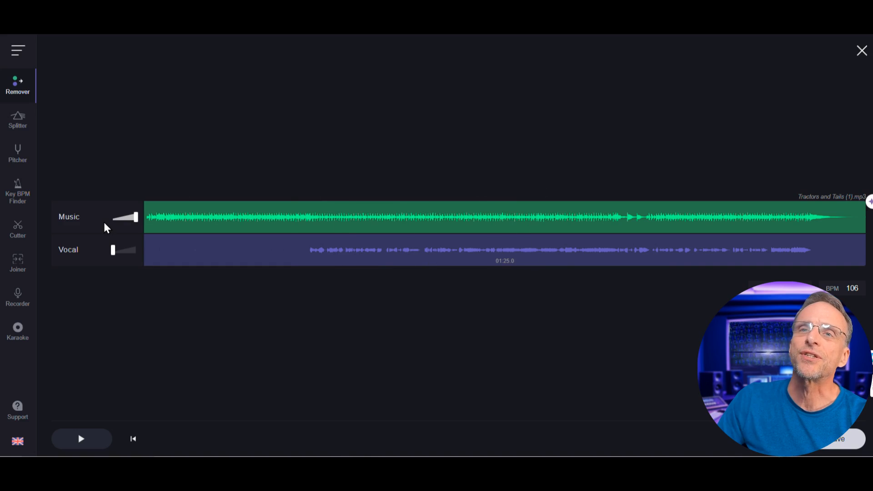
pyautogui.click(165, 222)
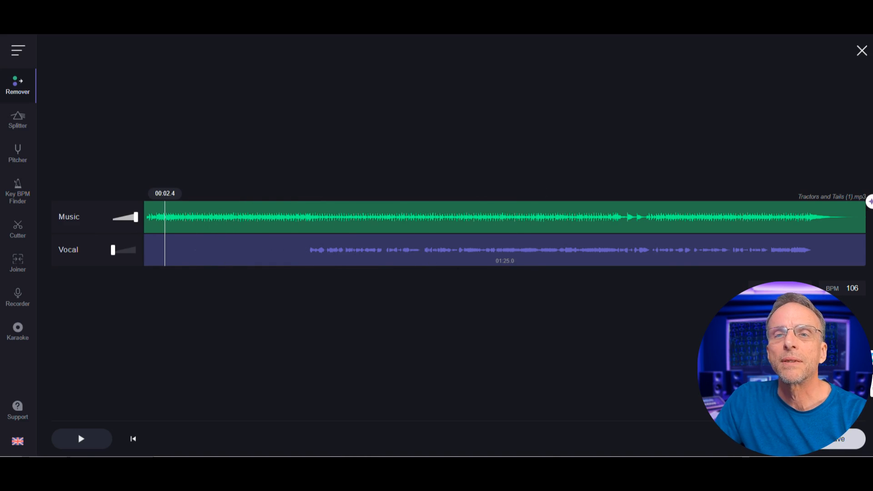
pyautogui.click(83, 444)
pyautogui.click(83, 440)
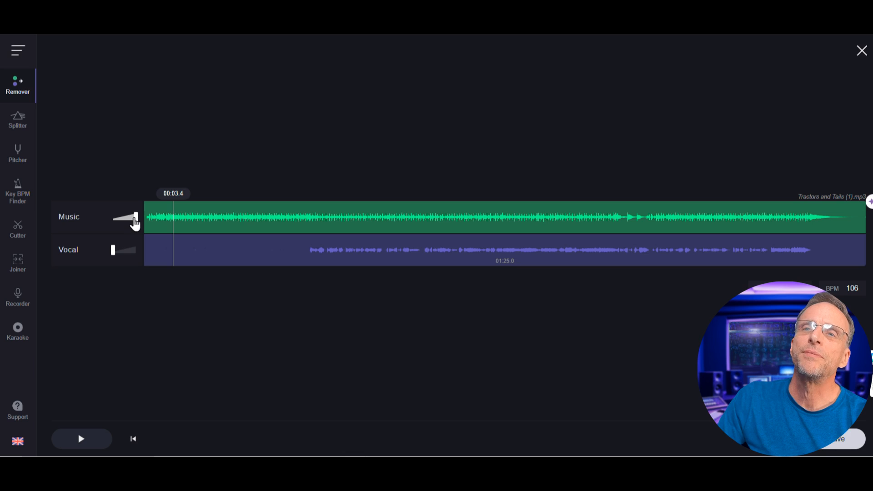
# Silence the music stem, raise the vocal to 100 and preview the isolated vocal from about 21.6 seconds.
pyautogui.moveTo(135, 221); pyautogui.dragTo(112, 221)
pyautogui.moveTo(116, 252); pyautogui.dragTo(150, 255)
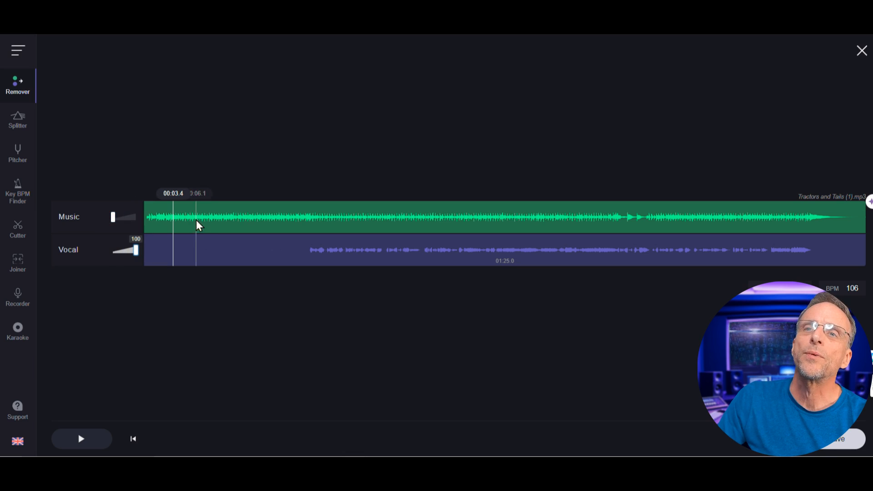
pyautogui.click(329, 222)
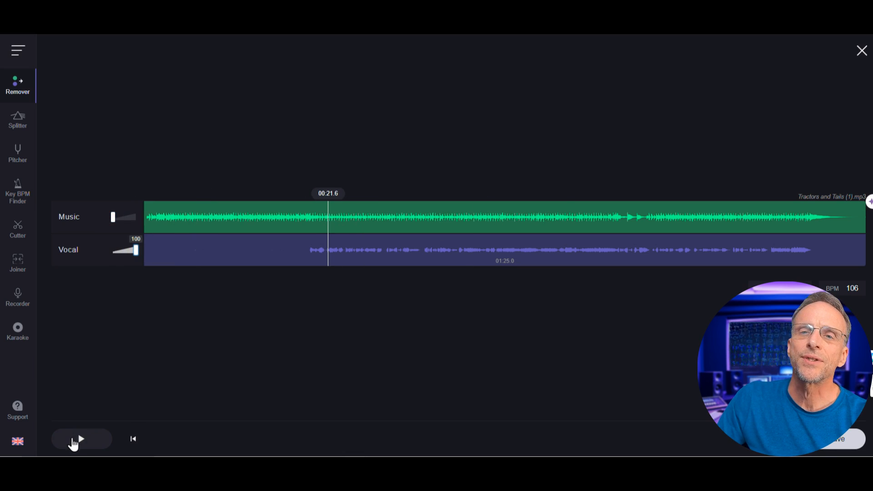
pyautogui.click(81, 440)
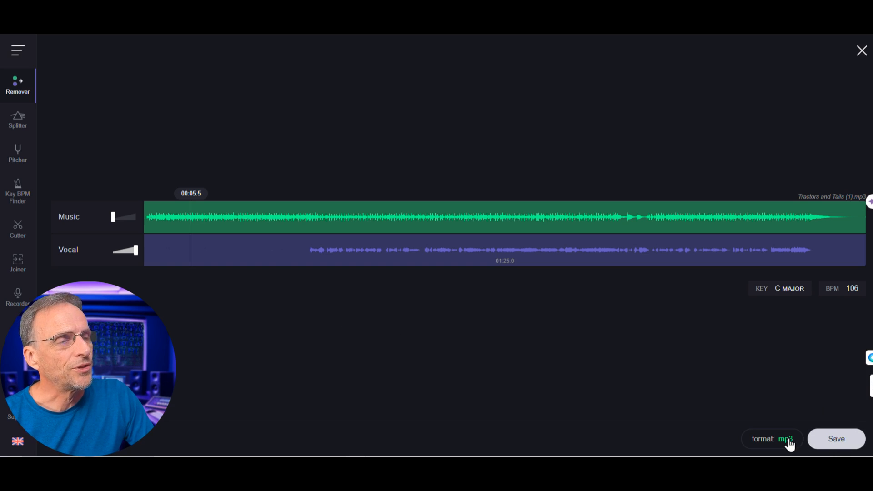
# Save only the isolated vocal in mp3 format.
pyautogui.click(839, 445)
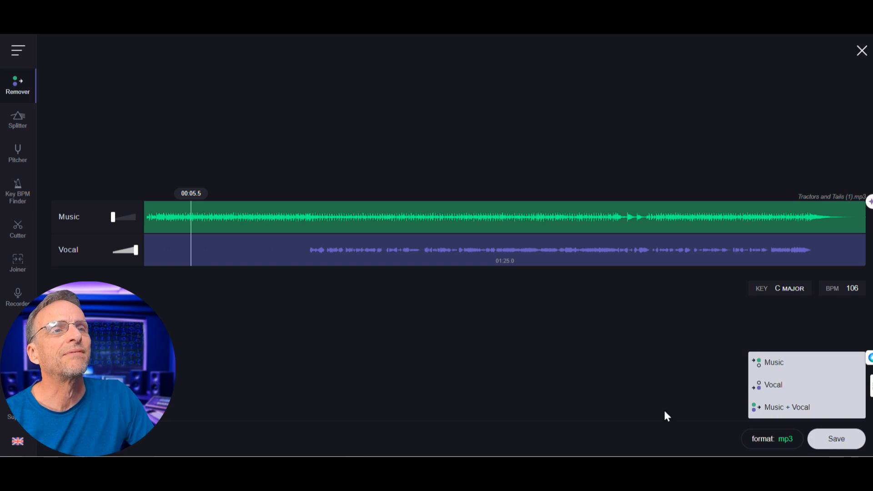
pyautogui.click(786, 387)
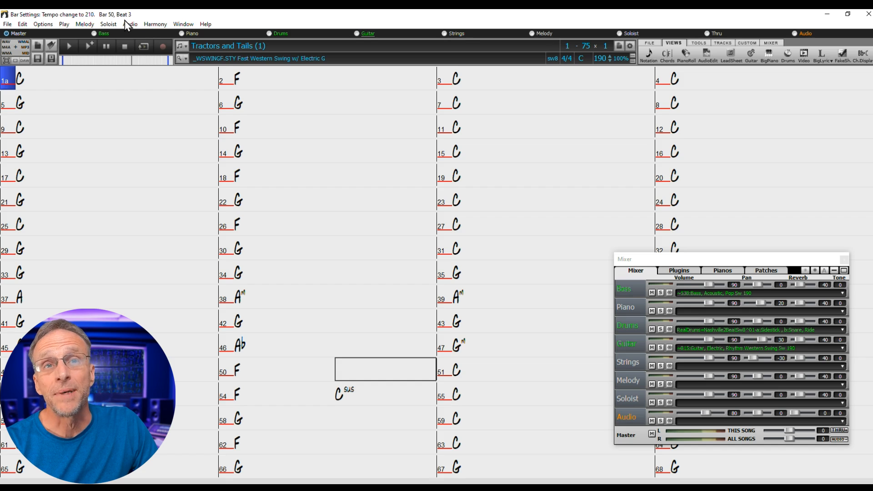
# Switch to Band-in-a-Box and import the isolated vocal at bar -1, beat 1, overwriting the existing audio.
pyautogui.click(125, 22)
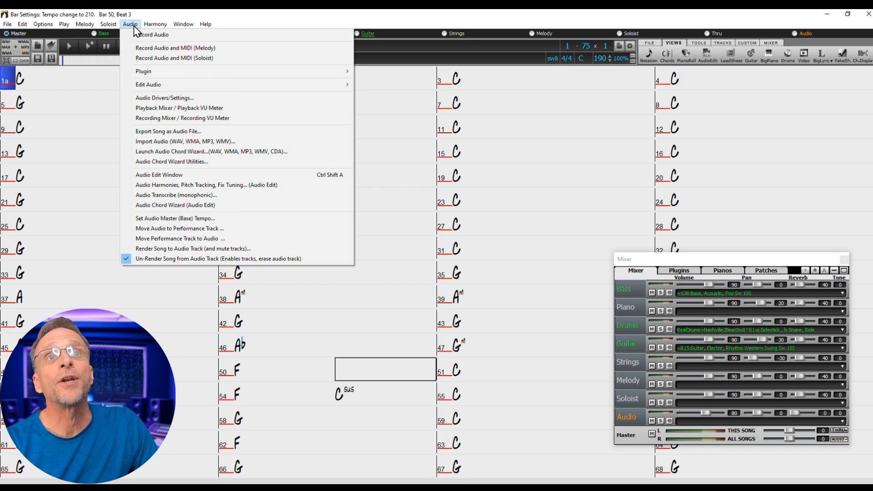
pyautogui.click(185, 141)
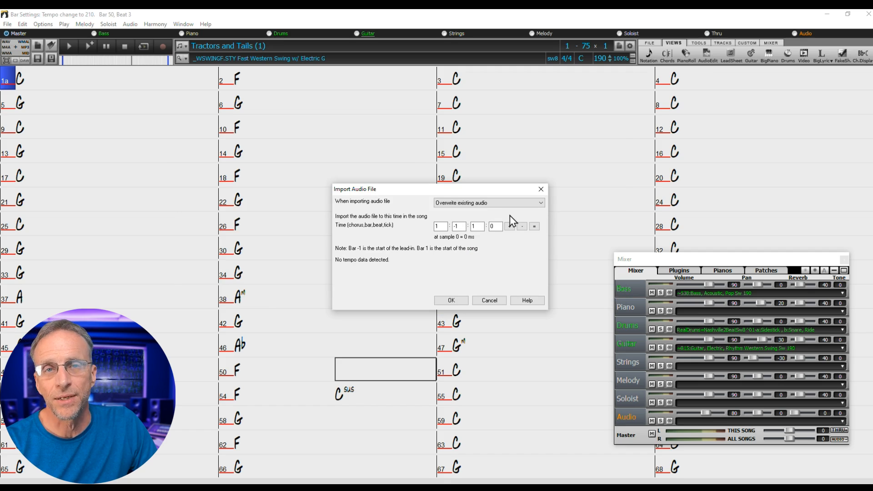
pyautogui.click(463, 301)
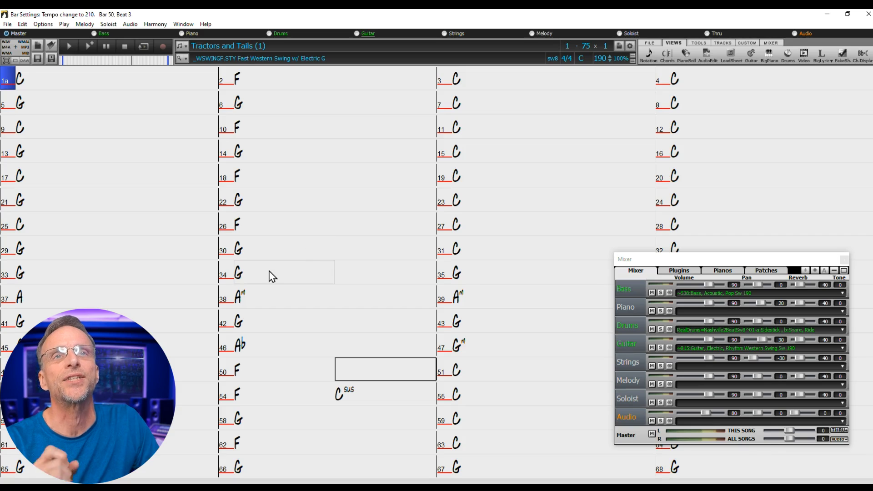
# Set the Audio track's volume to 98, play the vocal with the backing, set its reverb to 64 and stop playback.
pyautogui.moveTo(705, 413); pyautogui.dragTo(711, 413)
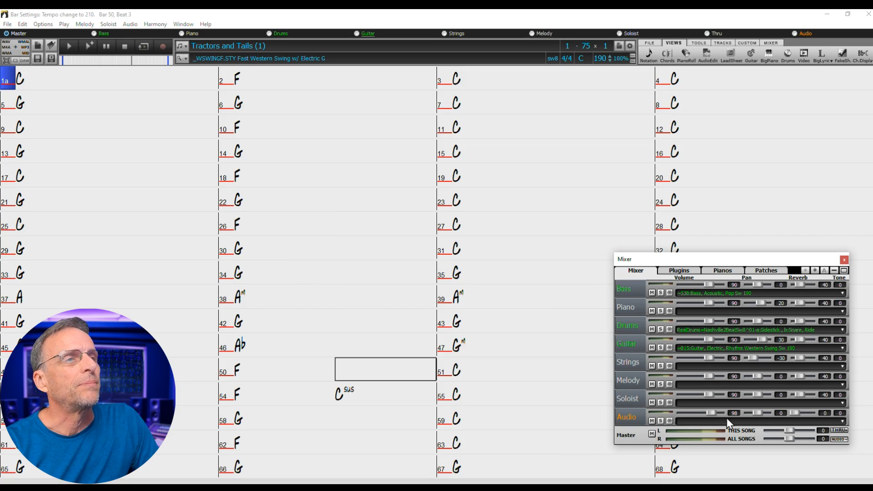
pyautogui.click(71, 47)
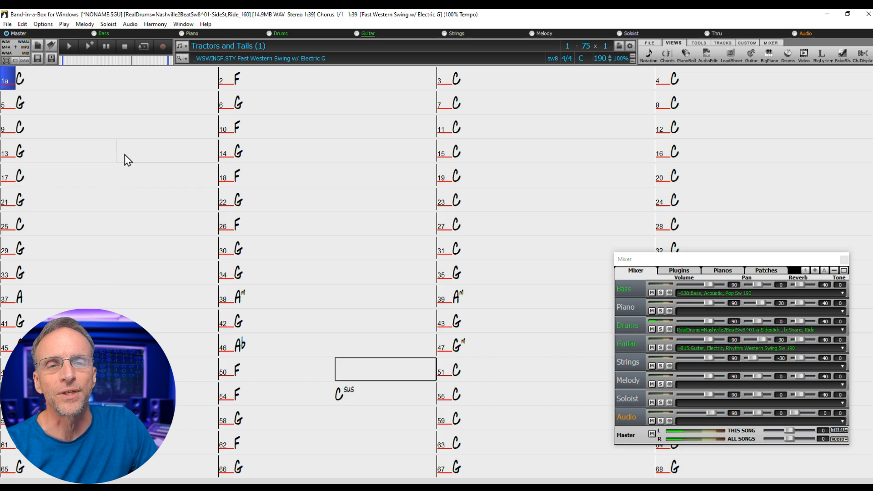
pyautogui.click(31, 178)
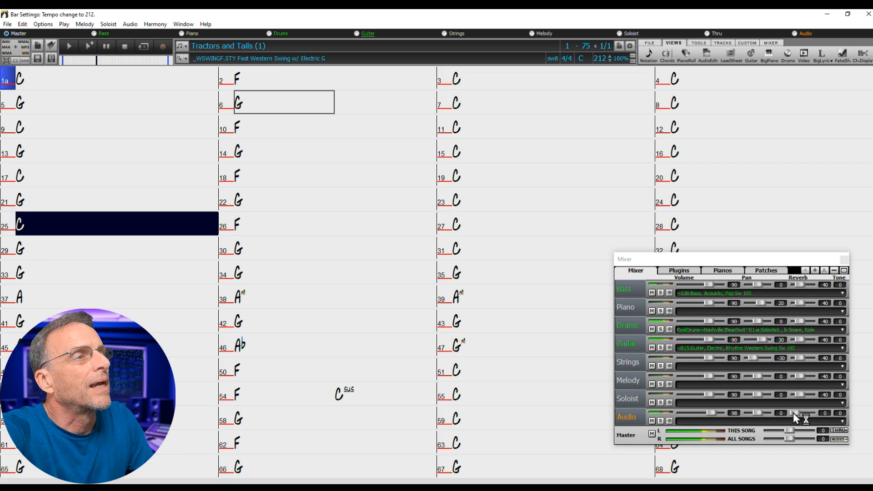
pyautogui.moveTo(796, 416); pyautogui.dragTo(804, 414)
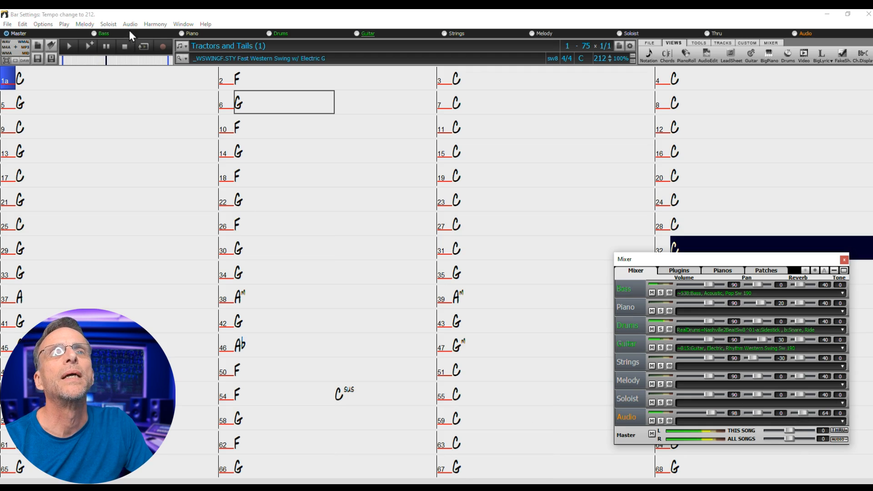
pyautogui.click(123, 43)
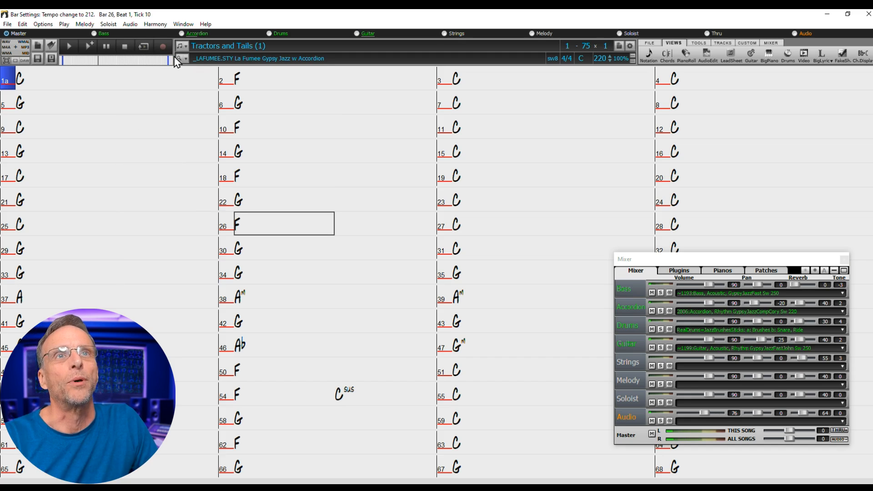
# Filter the styles by "metal" and play the song with the Metal Paranoia style.
pyautogui.click(182, 59)
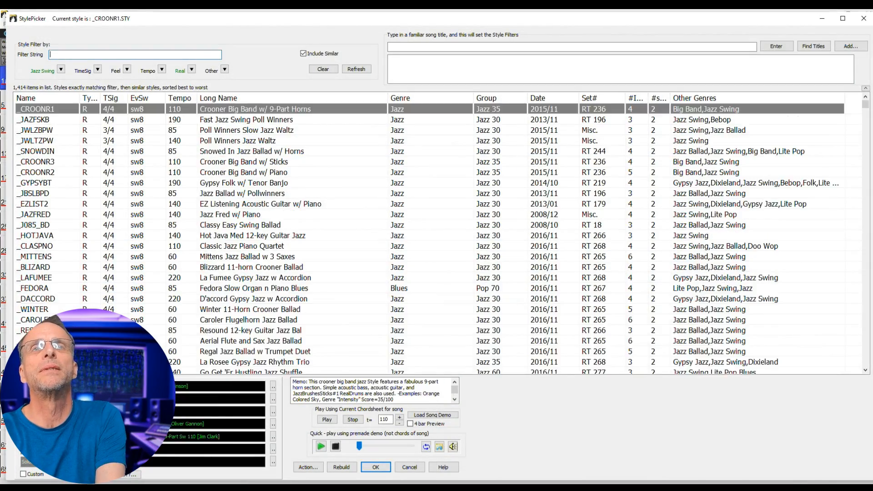
pyautogui.write('metal')
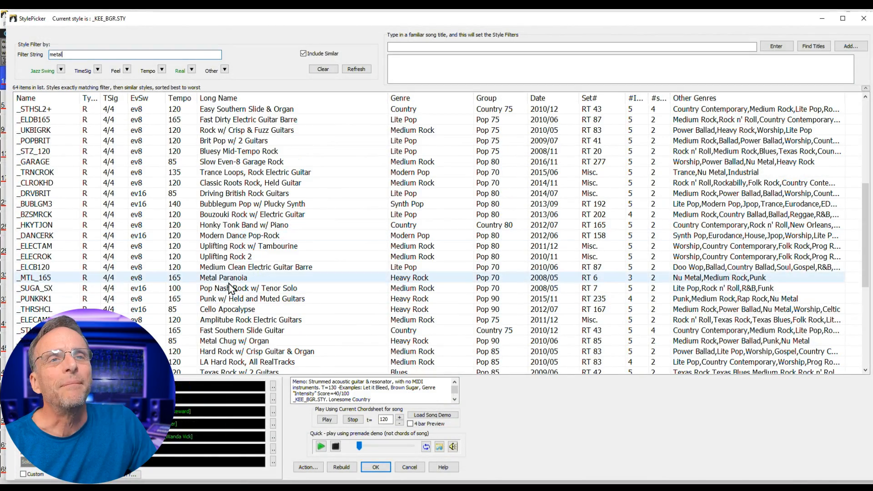
pyautogui.click(230, 280)
pyautogui.click(327, 419)
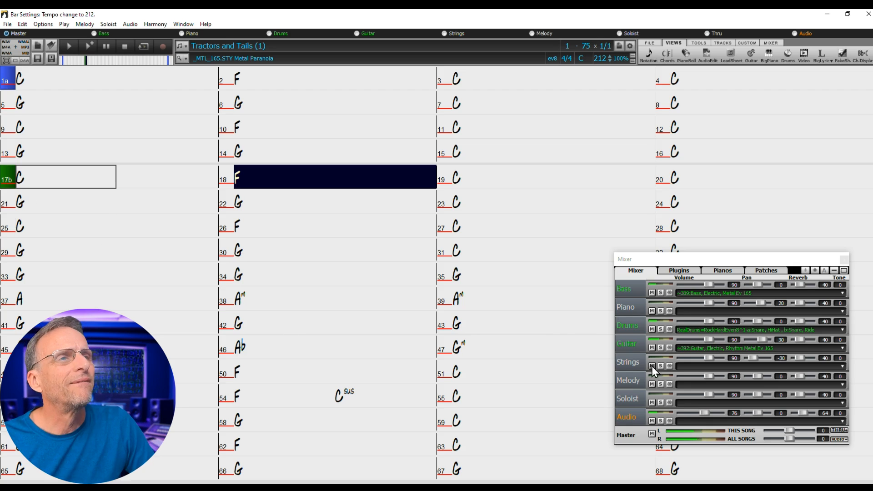
# Balance the mix by setting the Audio track's volume to 93 and the Guitar track's volume to 82.
pyautogui.moveTo(705, 414)
pyautogui.mouseDown()
pyautogui.moveTo(696, 414)
pyautogui.moveTo(711, 412)
pyautogui.mouseUp()
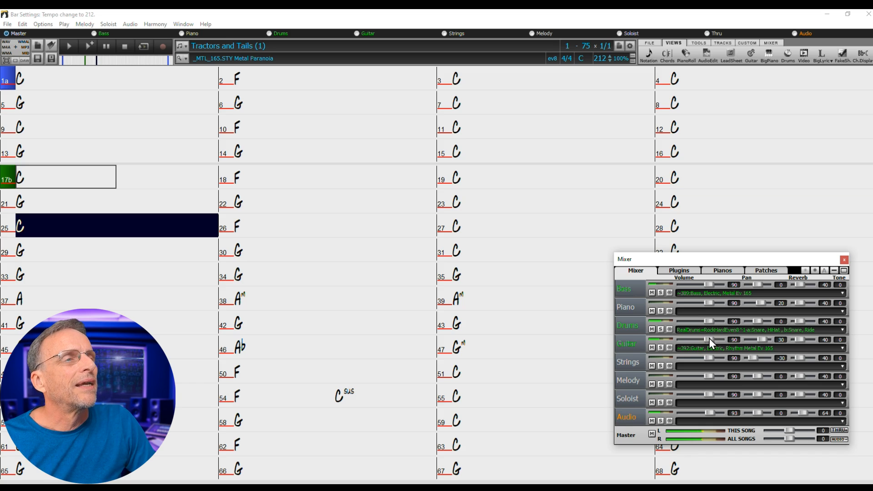
pyautogui.moveTo(708, 339); pyautogui.dragTo(706, 342)
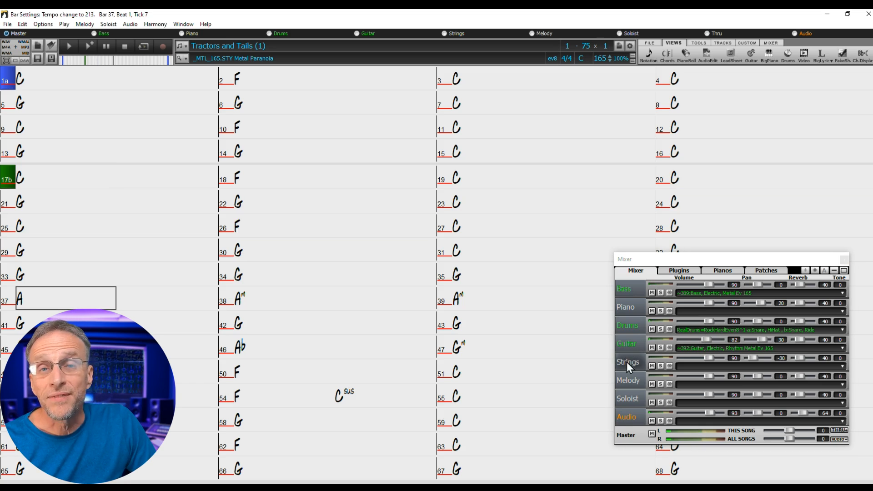